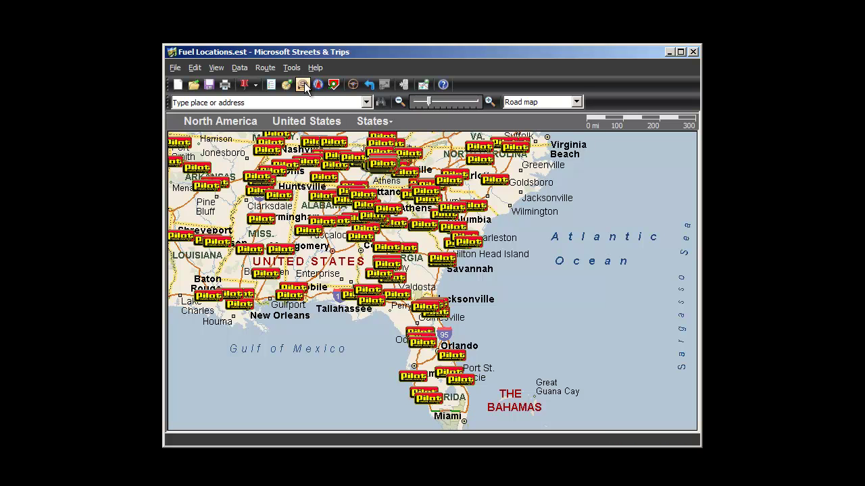
Start a new route at Fayetteville, North Carolina
left_click(304, 84)
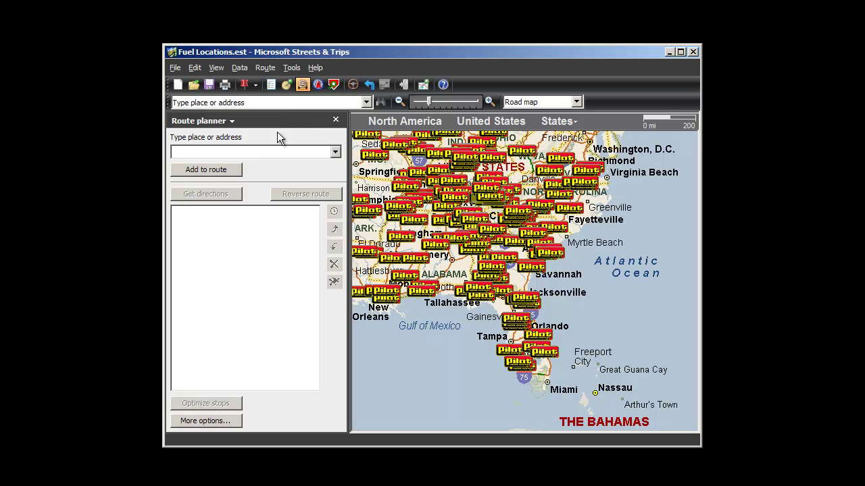
left_click(260, 151)
type("Fayetteville, NC")
left_click(225, 170)
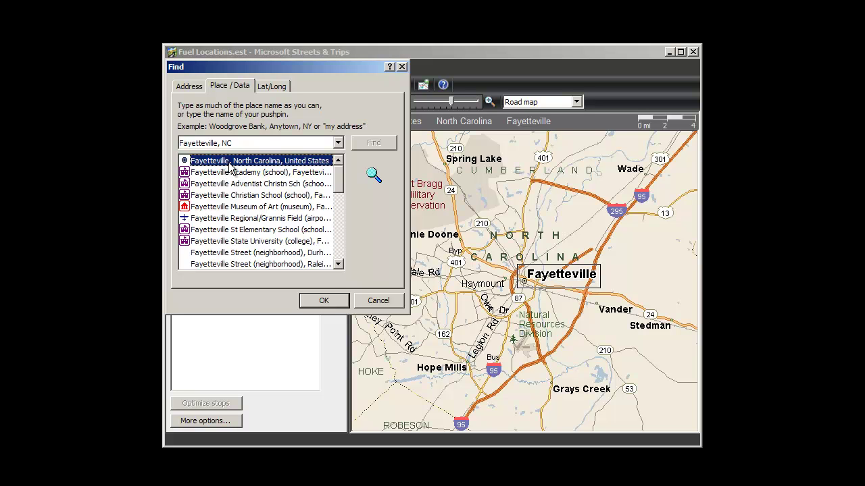
left_click(325, 302)
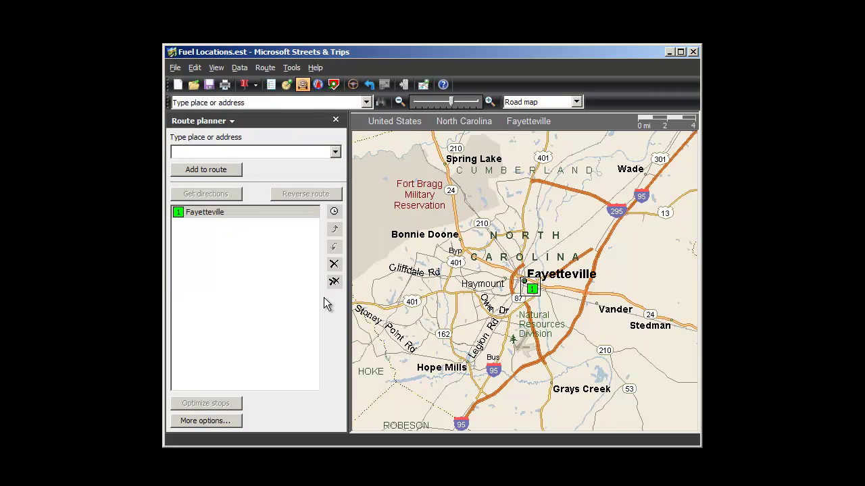
Add Florida City, Florida to the route as the destination
type("Flor")
type("ida City, F")
type("L")
left_click(215, 171)
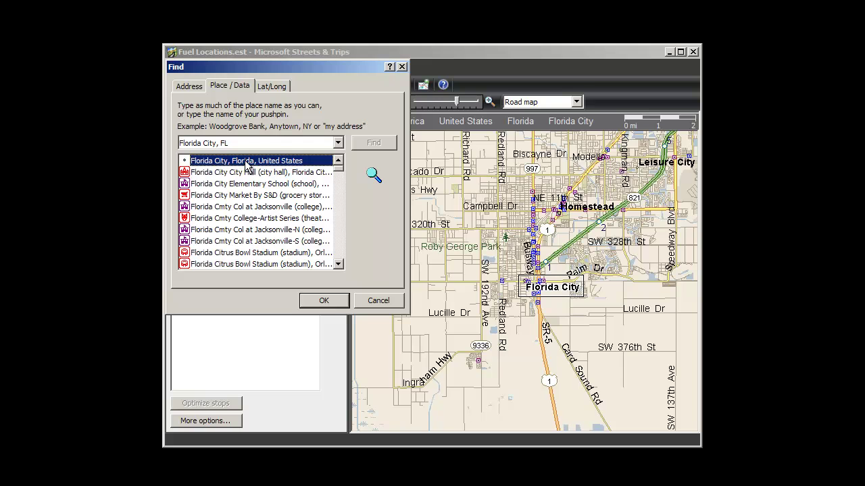
left_click(324, 300)
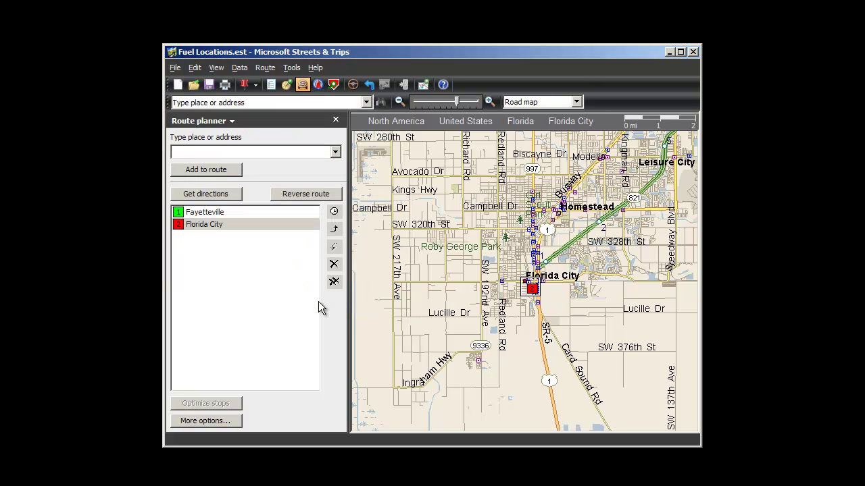
Get directions for the 770.9-mile, 11 h 6 min route and zoom the map near Jacksonville
left_click(227, 197)
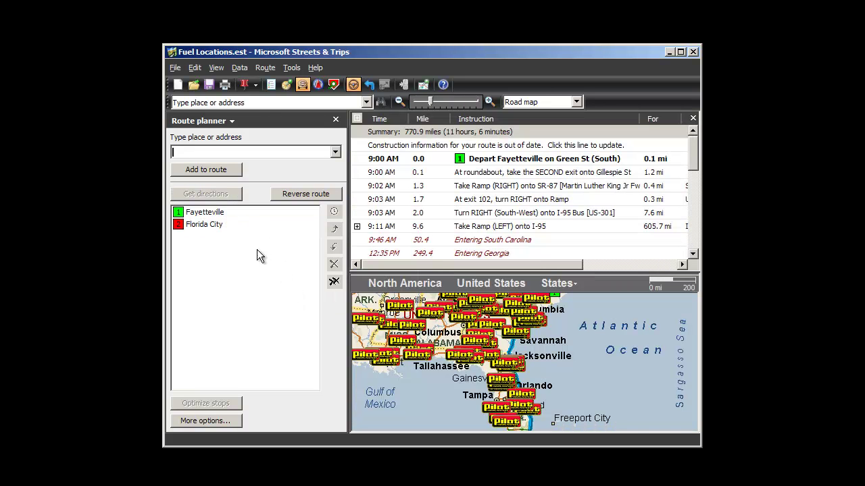
left_click_drag(469, 328, 563, 394)
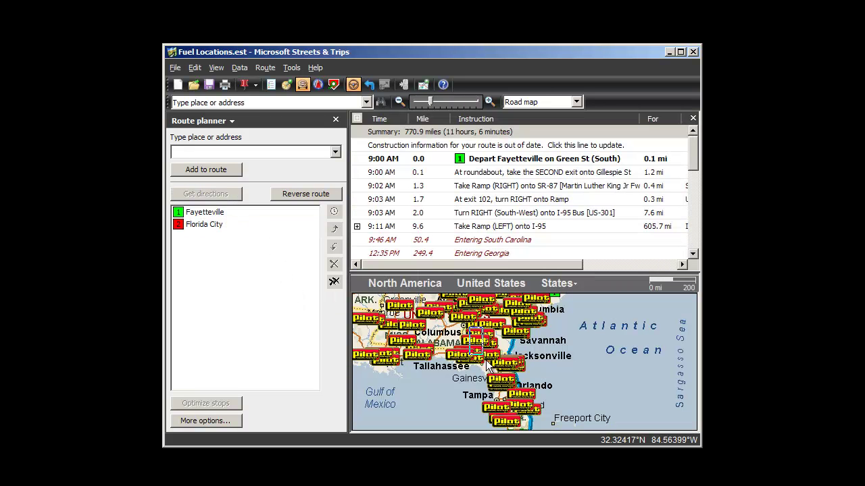
left_click(551, 372)
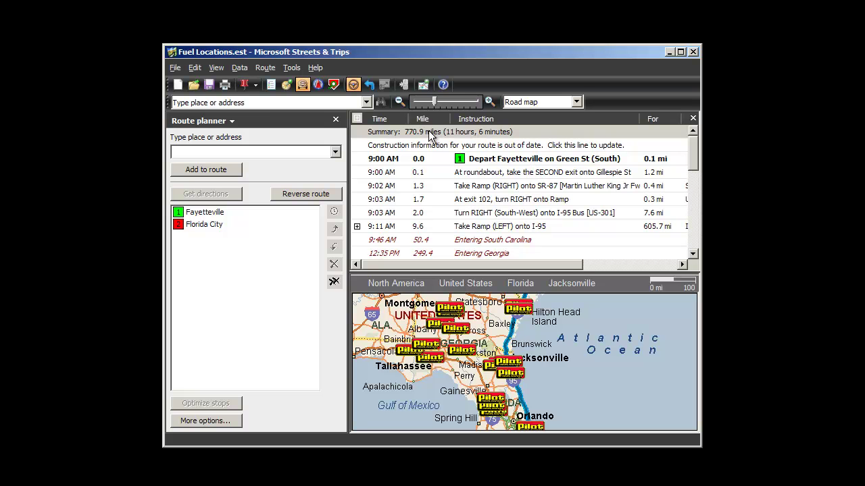
left_click(351, 84)
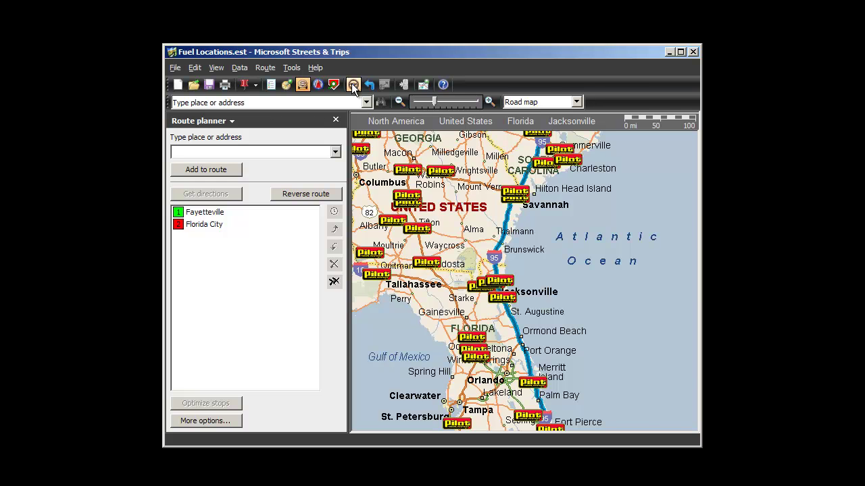
left_click(351, 83)
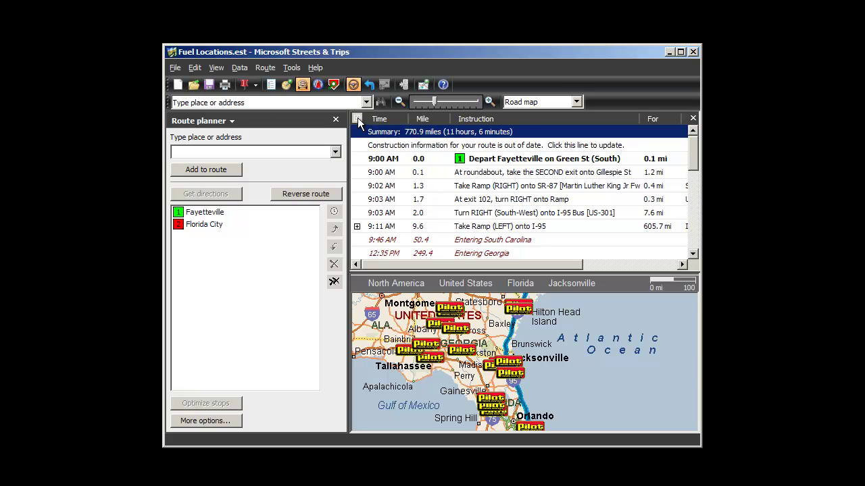
Expand the I-95 leg and scroll to the Exit 129 ramp at mile 615.3
left_click(357, 120)
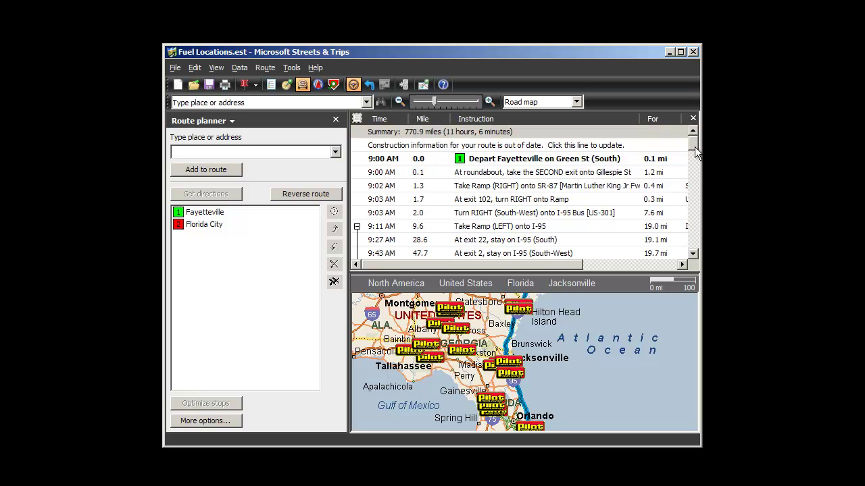
left_click_drag(694, 144, 695, 197)
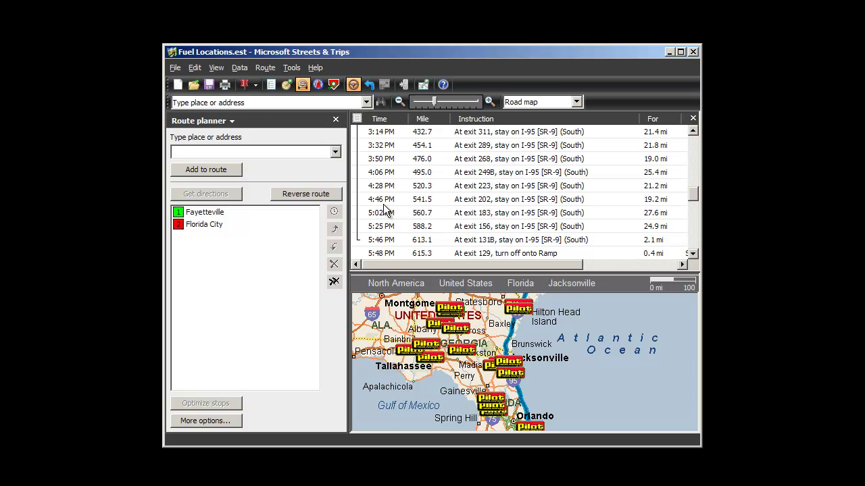
Add the Pilot Travel Center near exit 202 by Cocoa to the route
left_click(442, 201)
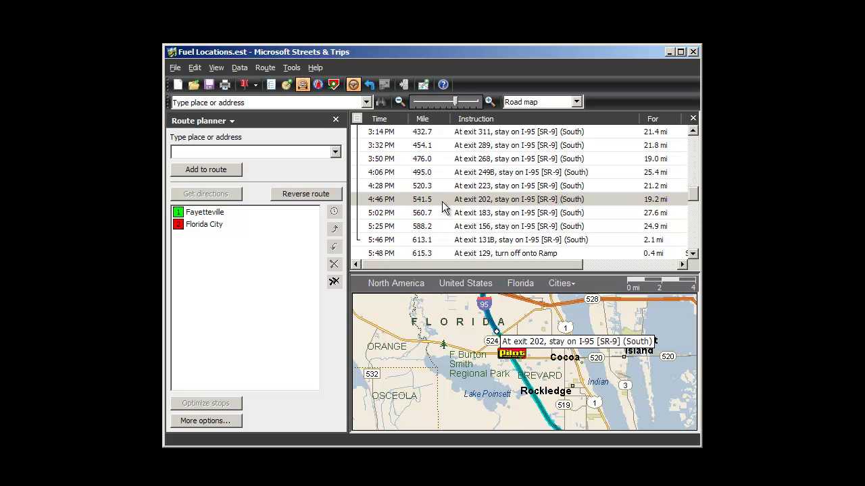
left_click(517, 363)
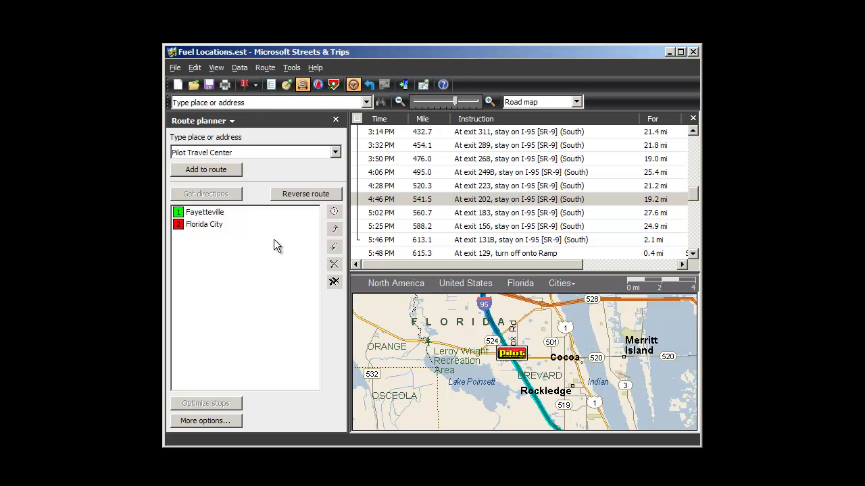
left_click(224, 168)
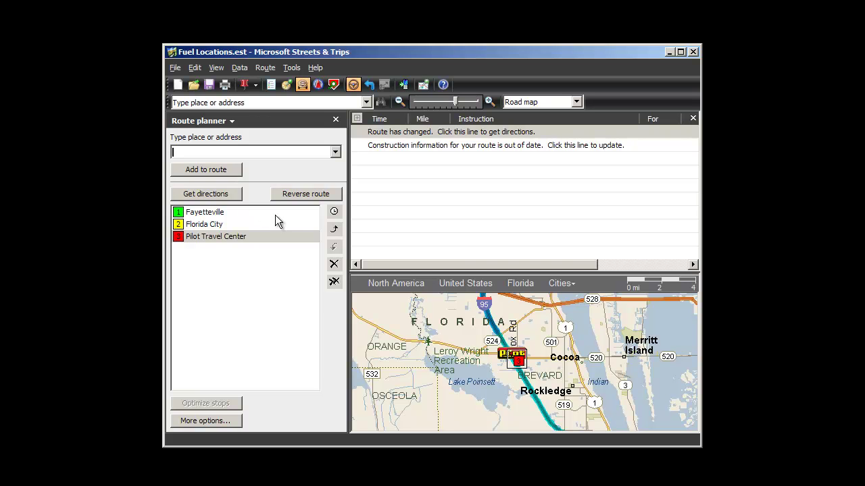
Move the Pilot Travel Center before Florida City and recalculate directions to 771.5 miles
left_click(335, 231)
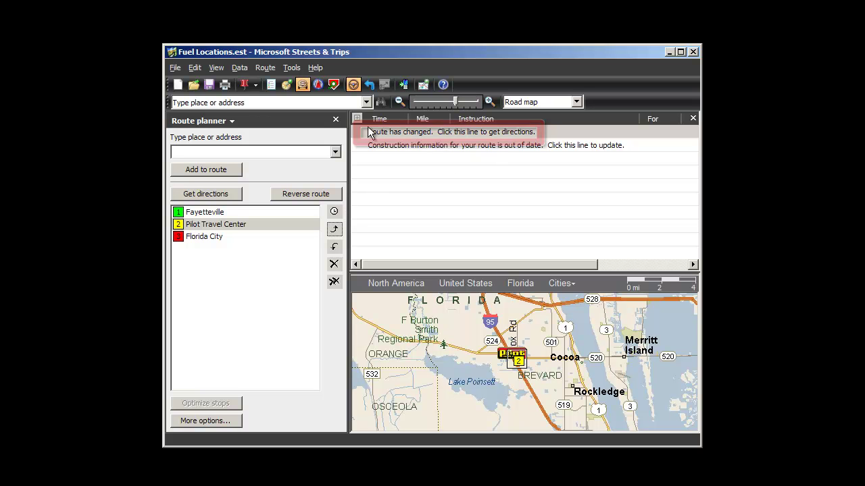
left_click(550, 134)
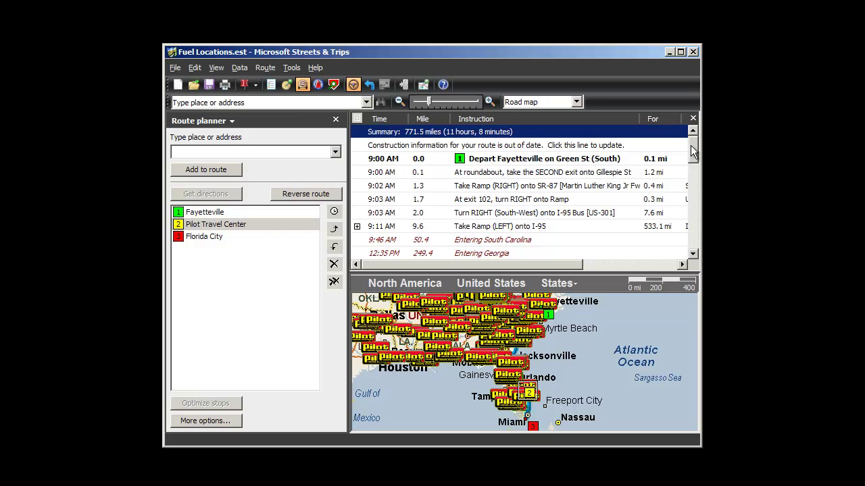
left_click_drag(693, 152, 693, 180)
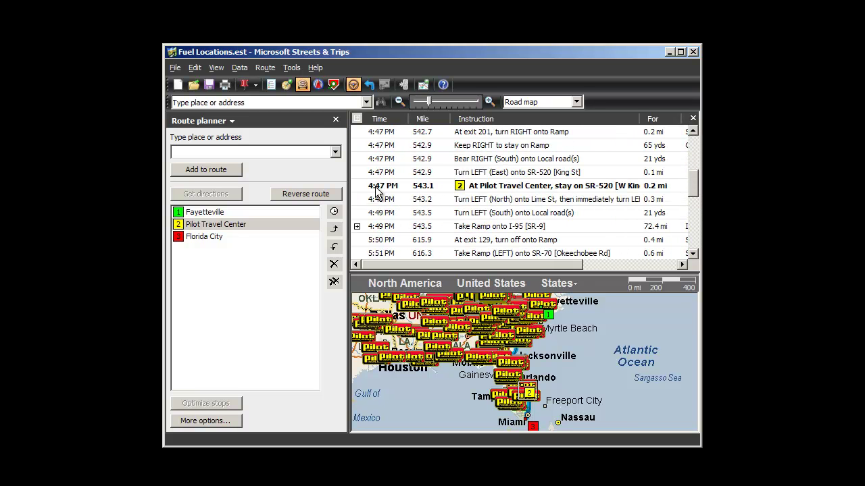